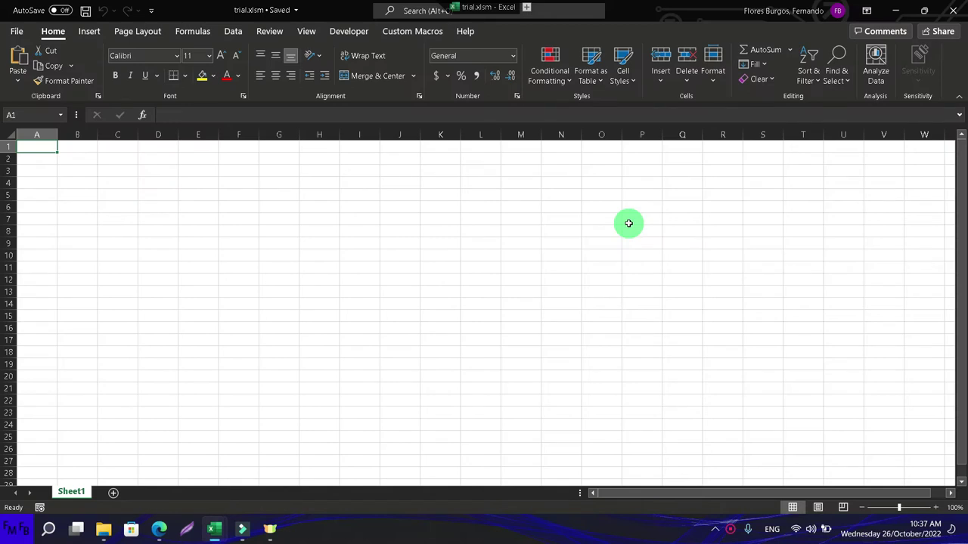
# - Enter headers name, data1 and data2 in A1:C1 and three names in A2:A4
pyautogui.write('name')
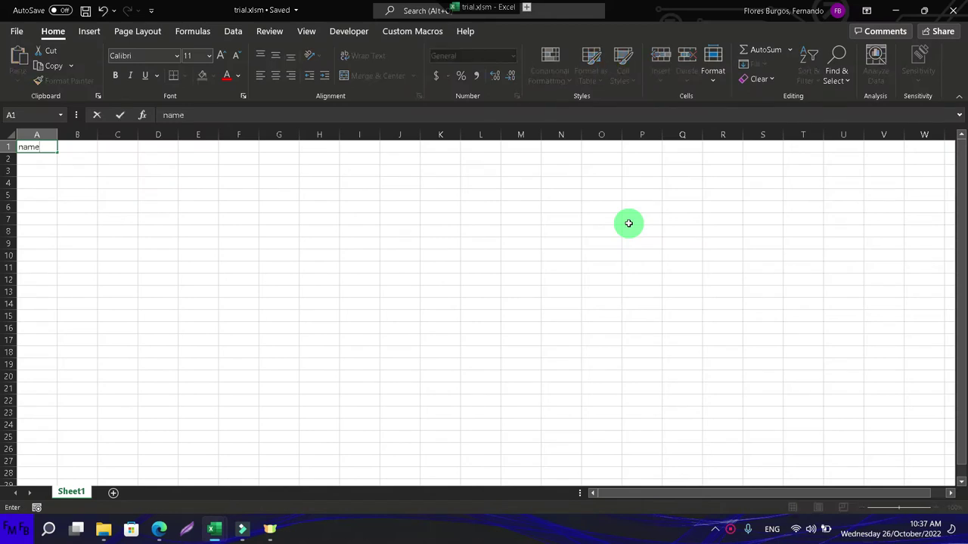
pyautogui.press('Tab')
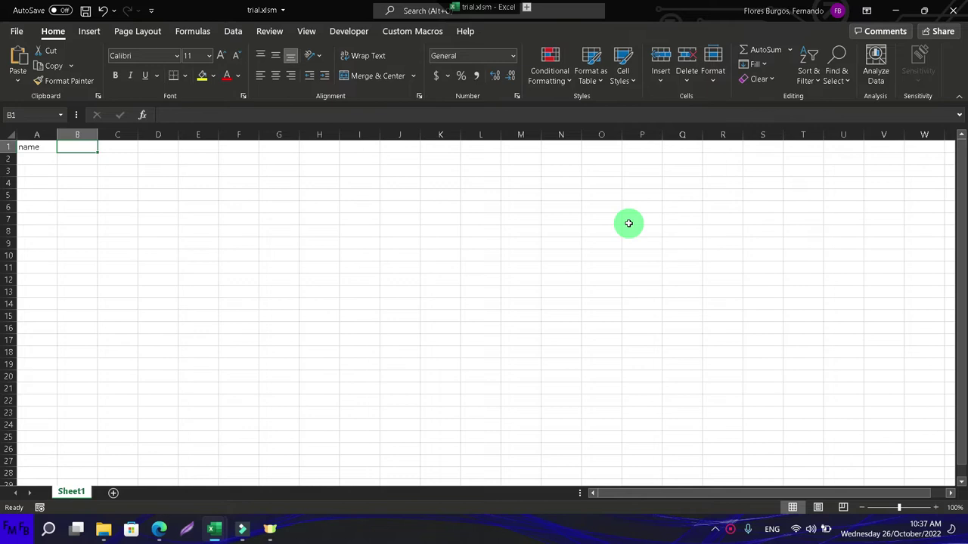
pyautogui.write('data1')
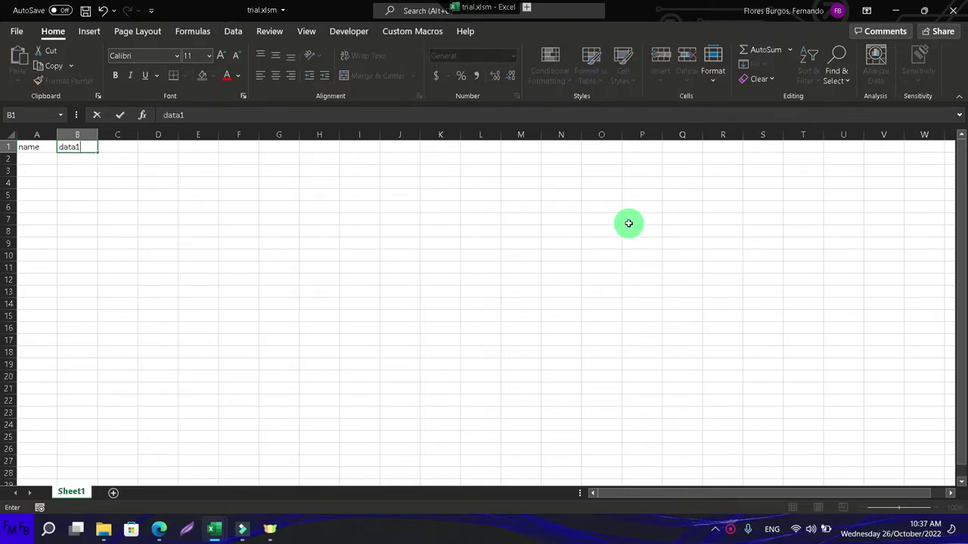
pyautogui.press('Tab')
pyautogui.write('d')
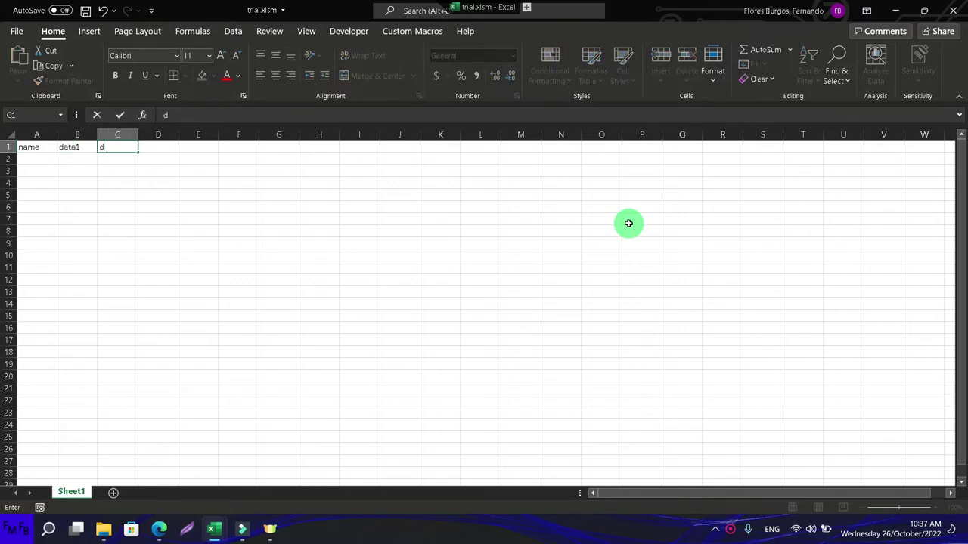
pyautogui.press('Return')
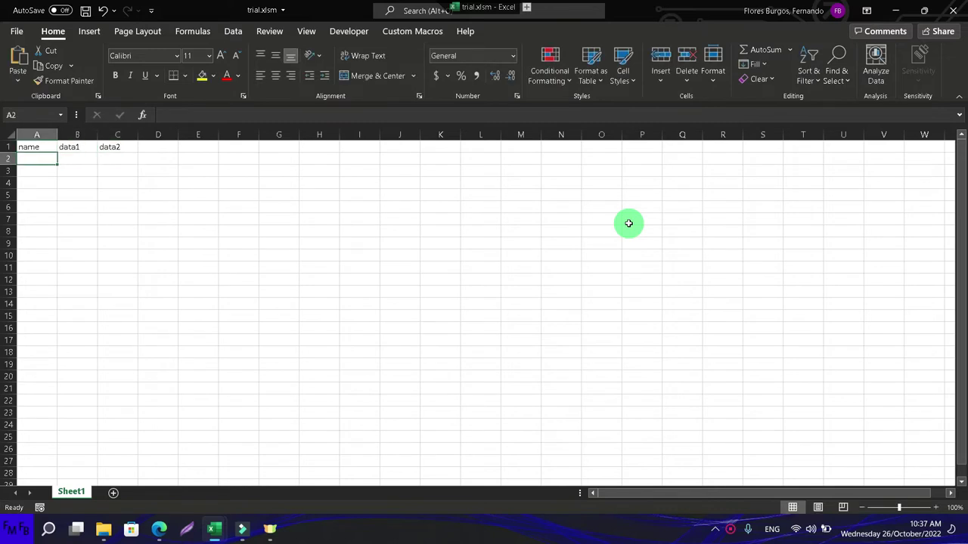
pyautogui.write('Luis')
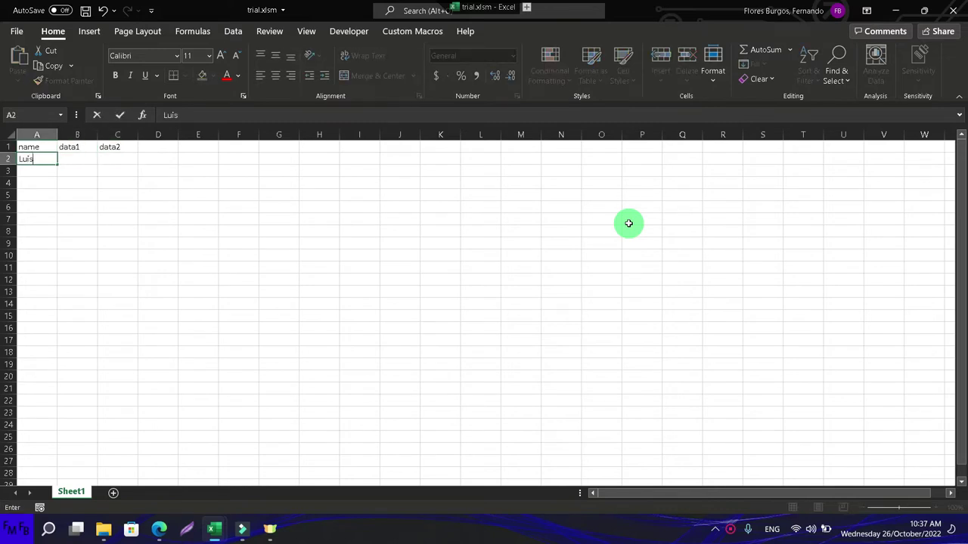
pyautogui.press('Return')
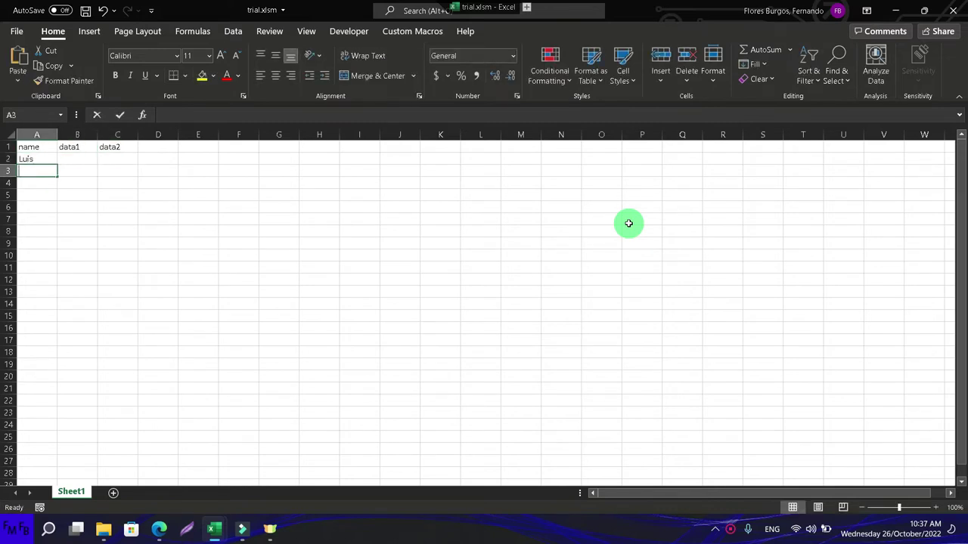
pyautogui.write('María')
pyautogui.press('Return')
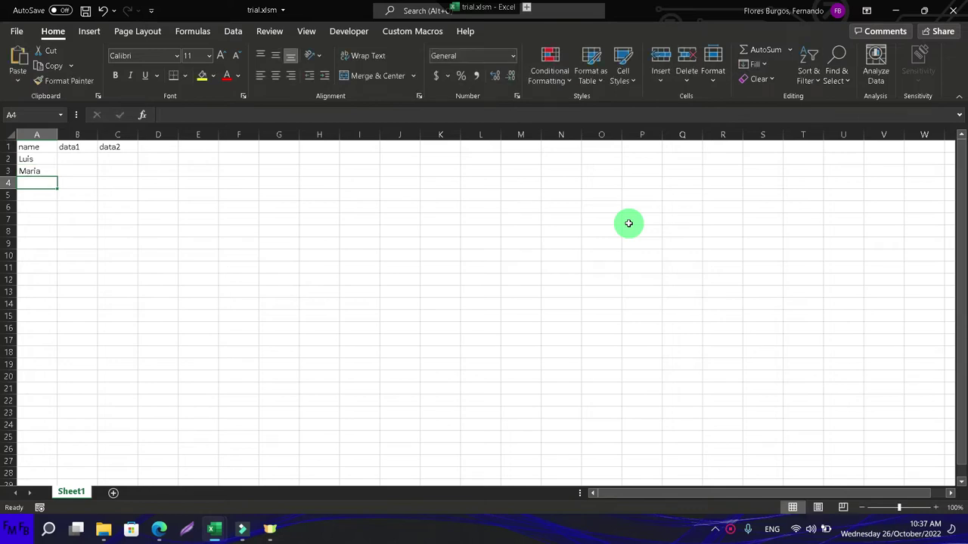
pyautogui.write('Carmen')
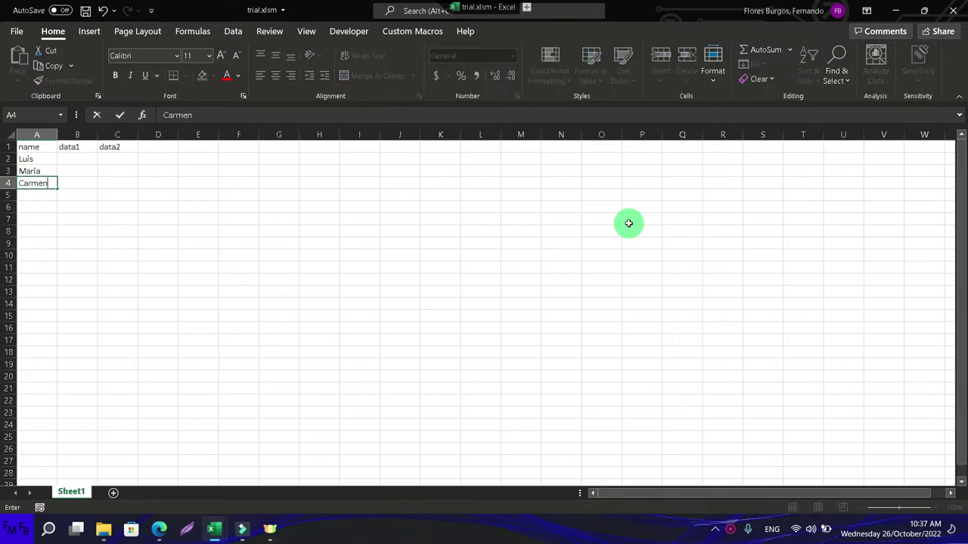
pyautogui.press('Tab')
# - Fill the data1 column with 10, 5 and 50
pyautogui.press('Up')
pyautogui.press('Up')
pyautogui.write('10')
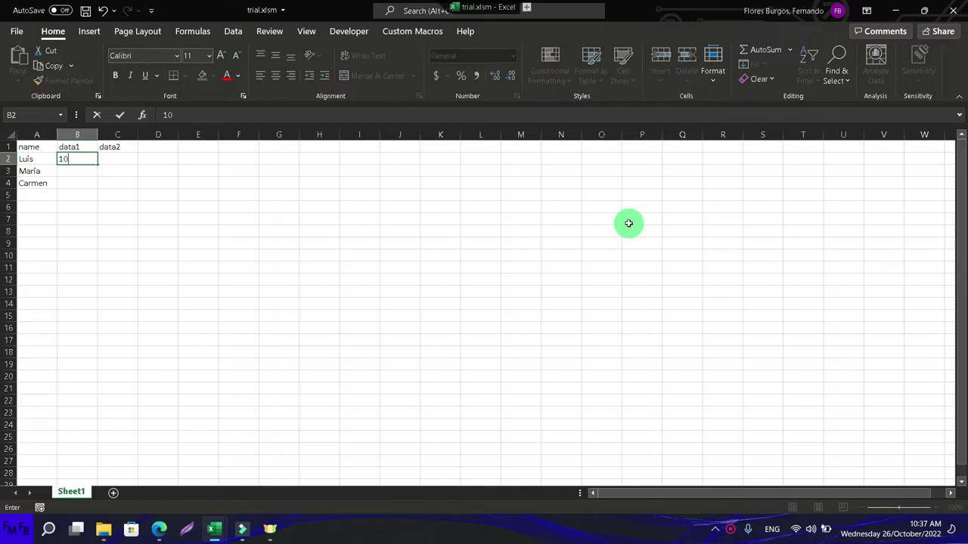
pyautogui.press('Return')
pyautogui.write('5')
pyautogui.press('Return')
pyautogui.write('50')
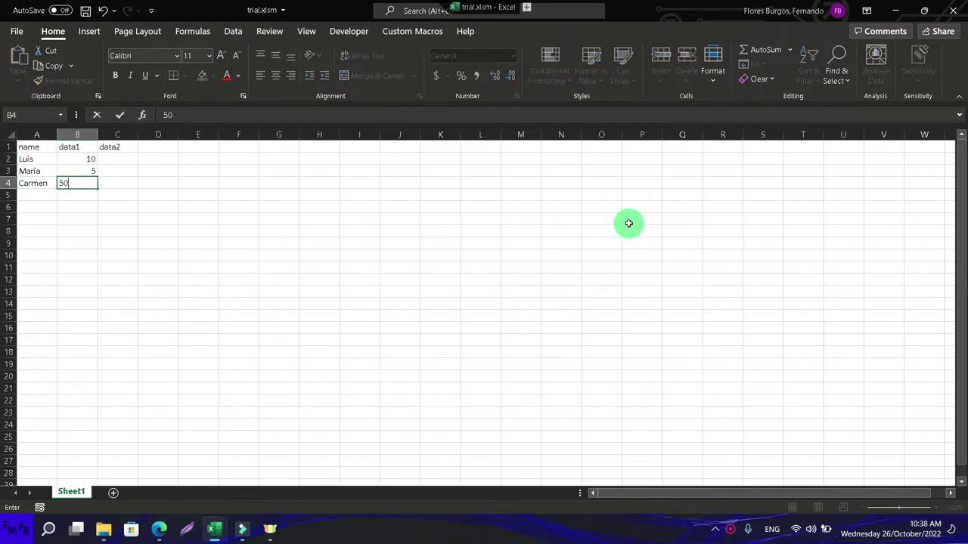
pyautogui.press('Tab')
# - Fill the data2 column with 60, 100 and 10
pyautogui.press('Up')
pyautogui.press('Up')
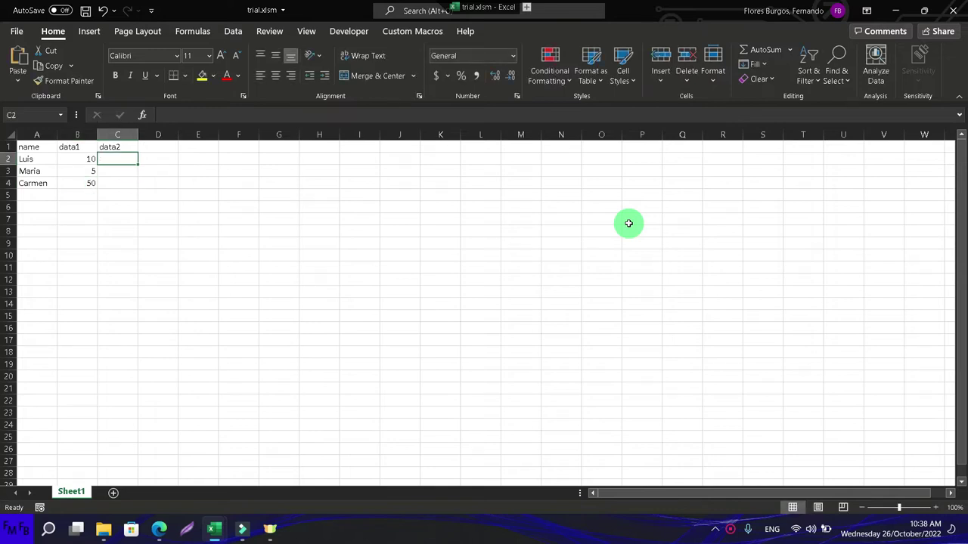
pyautogui.write('60')
pyautogui.press('Return')
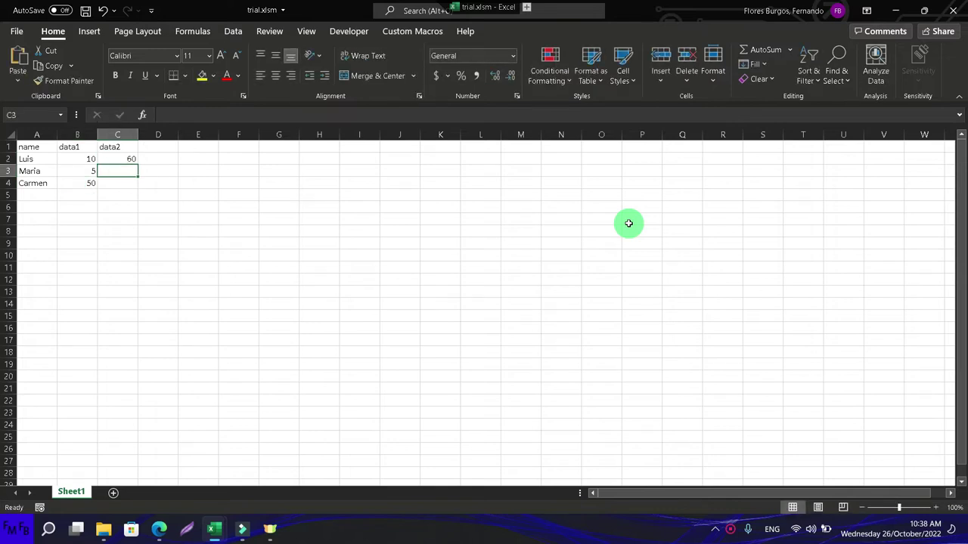
pyautogui.write('100')
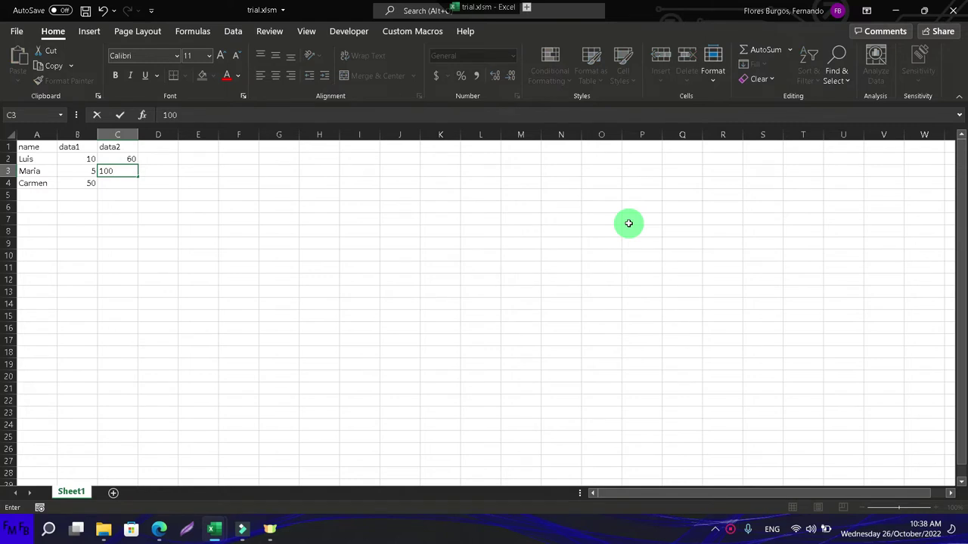
pyautogui.press('Return')
pyautogui.write('10')
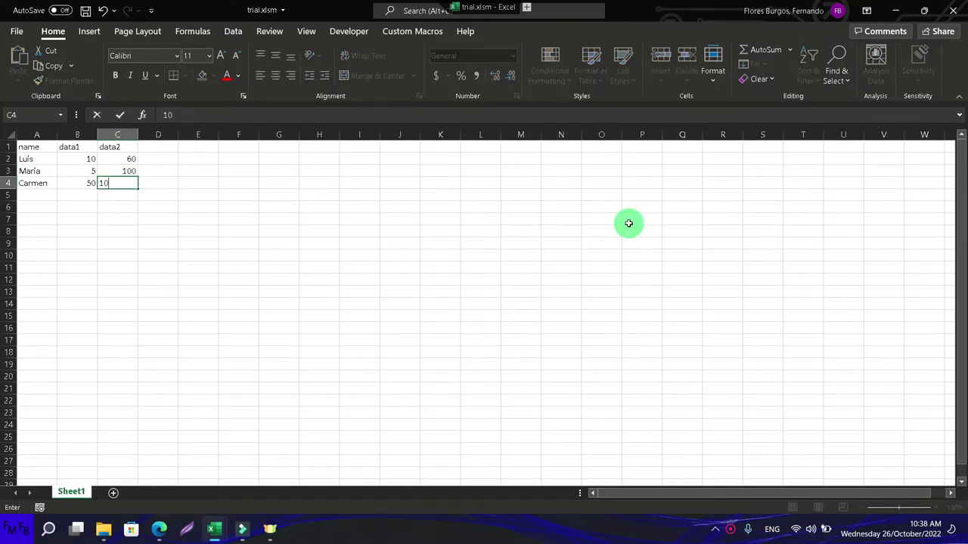
pyautogui.press('Return')
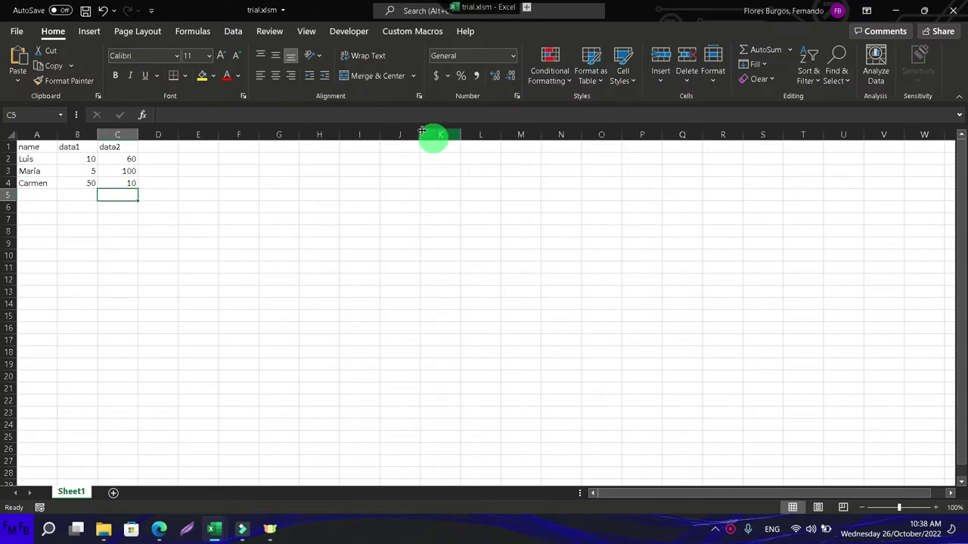
# - Start recording a macro named 'ch' from View > Macros > Record Macro
pyautogui.click(302, 31)
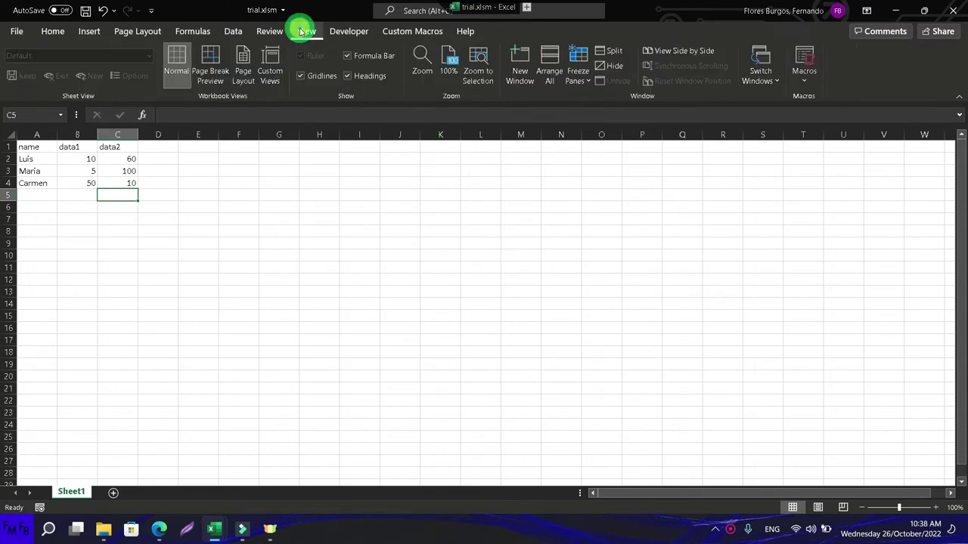
pyautogui.click(803, 85)
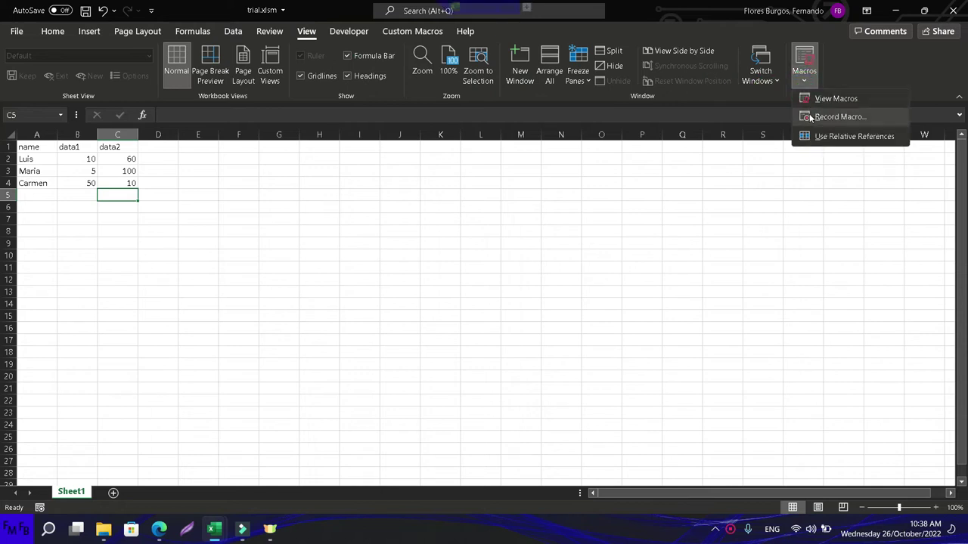
pyautogui.click(811, 118)
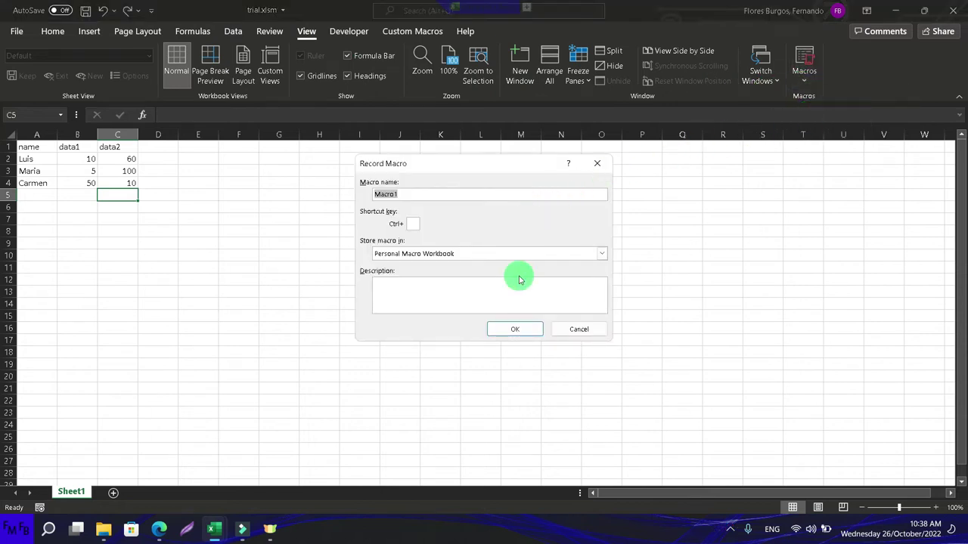
pyautogui.write('chartstyle')
pyautogui.press('Return')
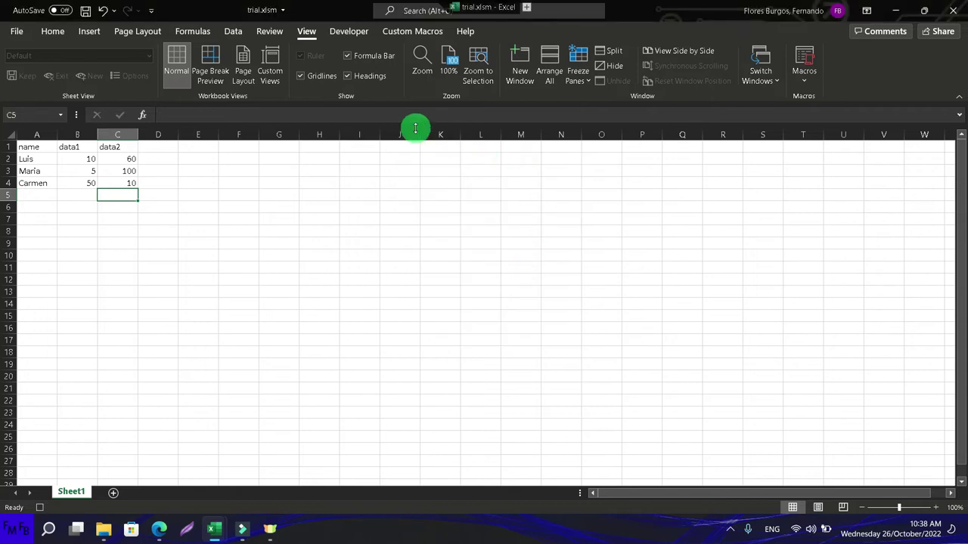
# - Insert a recommended clustered column chart of A1:C4 and give it dark style 8
pyautogui.moveTo(45, 145); pyautogui.dragTo(115, 181)
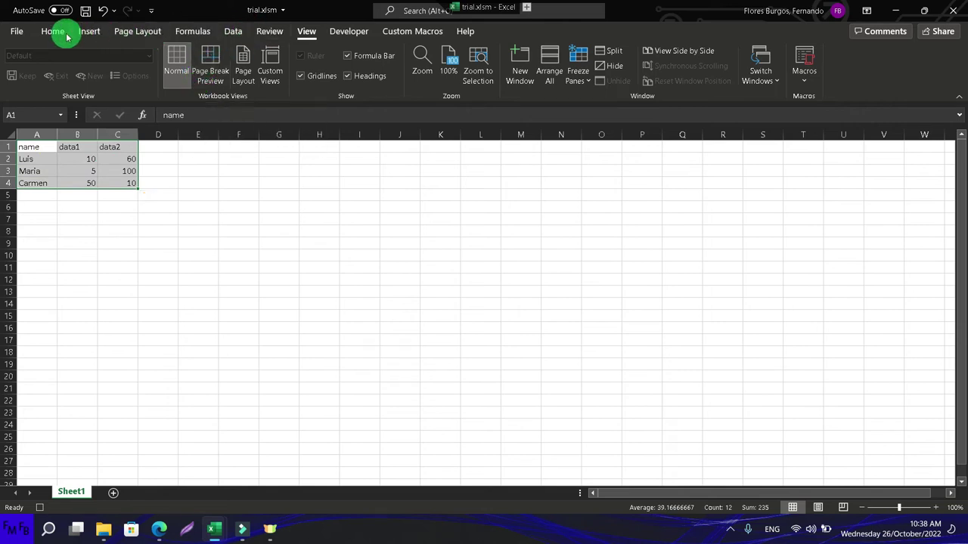
pyautogui.click(90, 31)
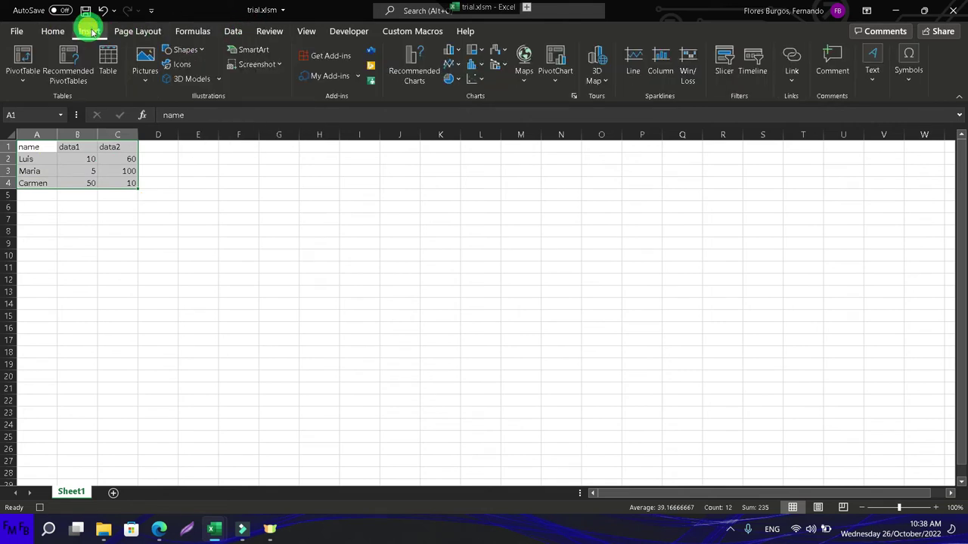
pyautogui.click(421, 69)
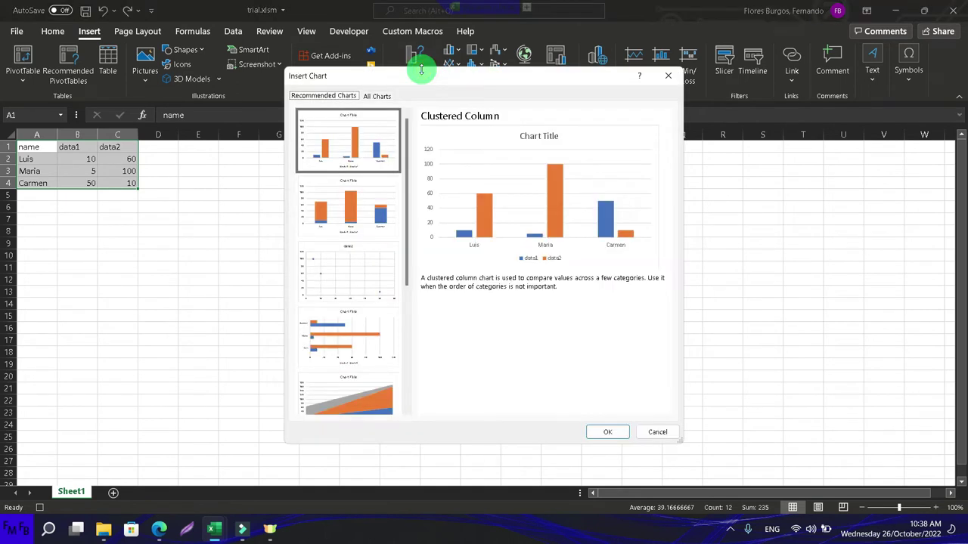
pyautogui.click(614, 432)
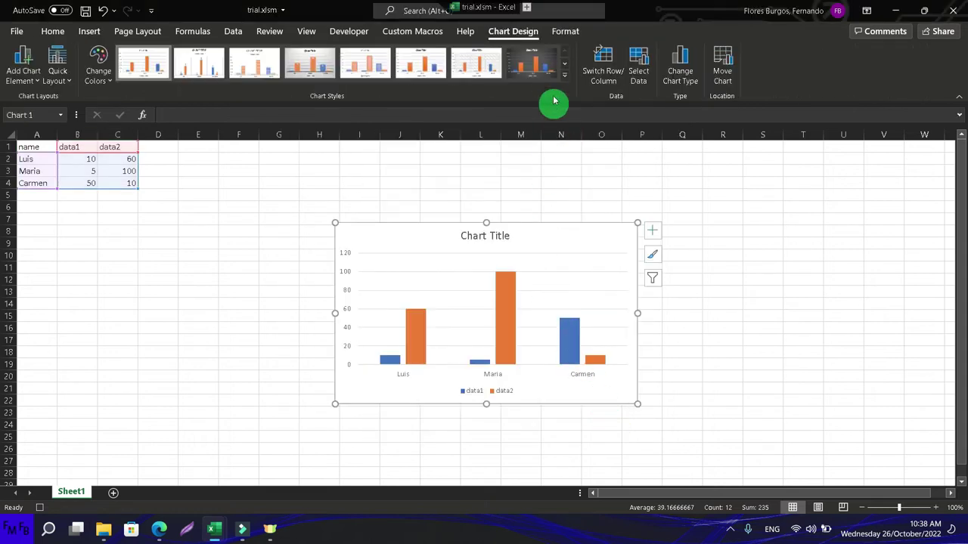
pyautogui.click(546, 75)
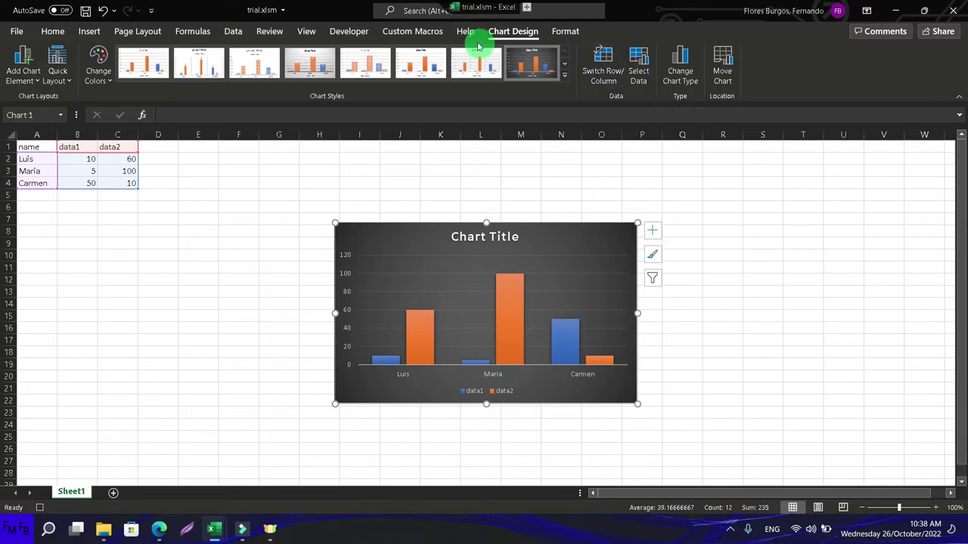
# - Stop the macro recording and switch to the trial.xlsm VBA editor window
pyautogui.click(303, 33)
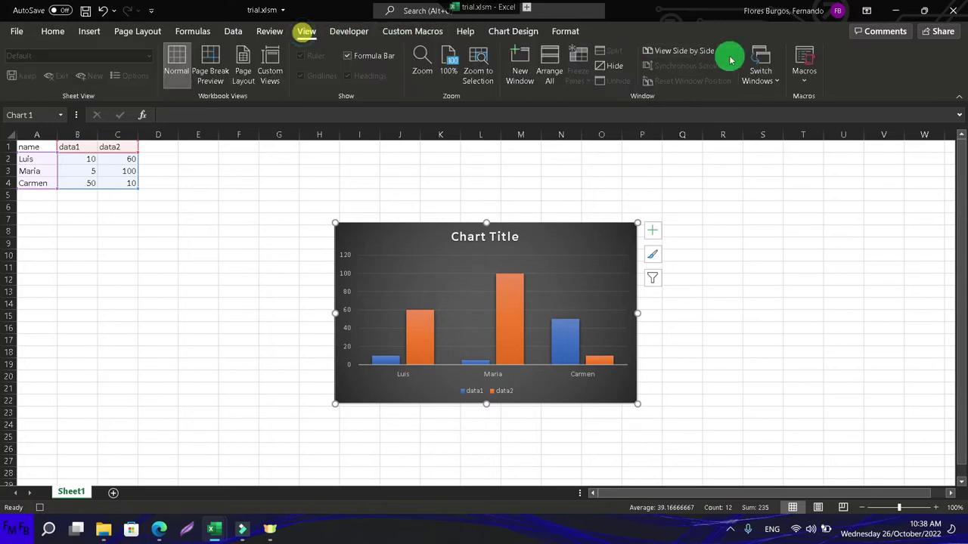
pyautogui.click(804, 76)
pyautogui.click(819, 112)
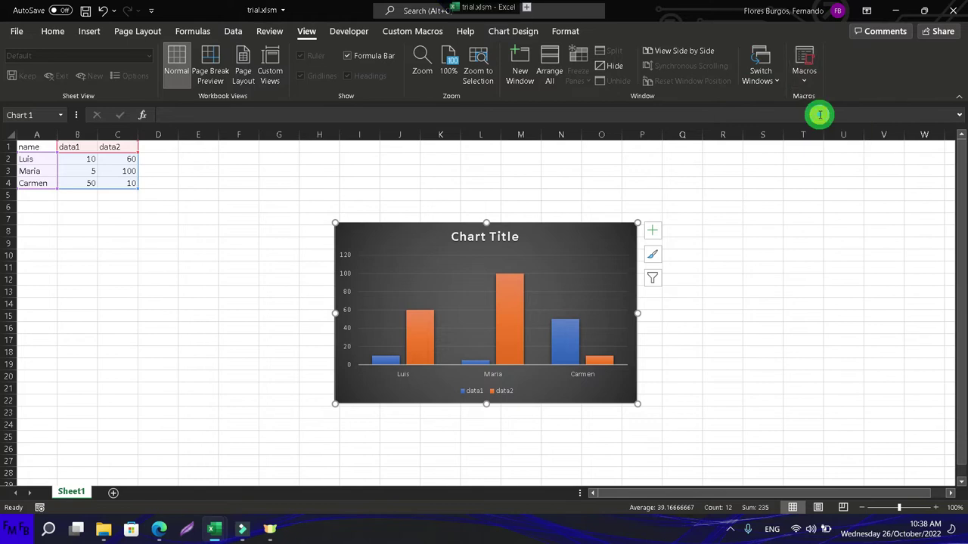
pyautogui.hotkey('alt', 'Tab')
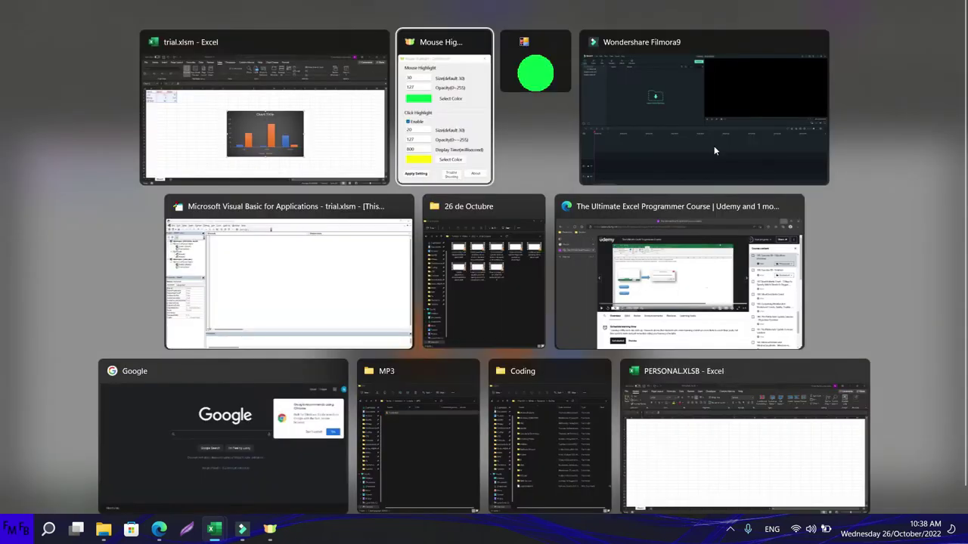
pyautogui.press('Tab')
pyautogui.press('Tab')
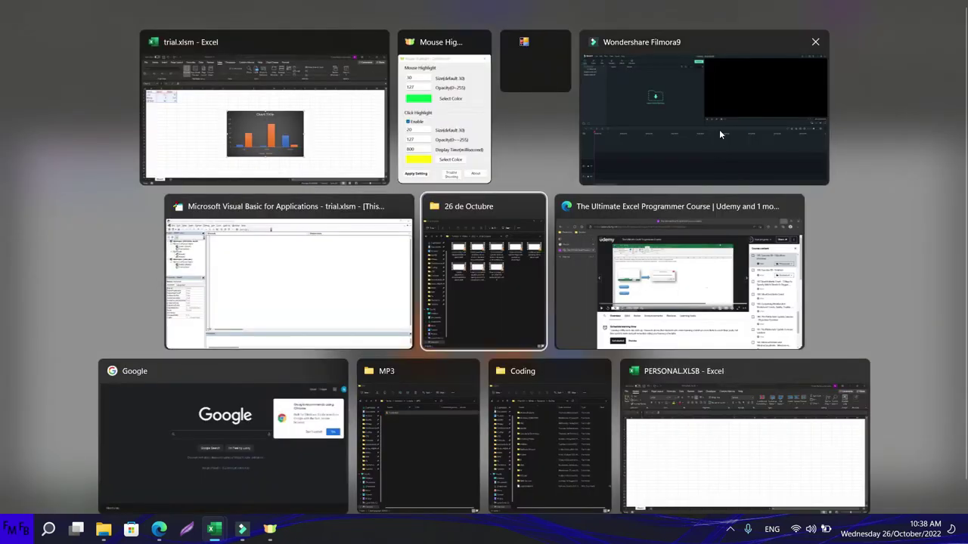
pyautogui.hotkey('shift', 'Tab')
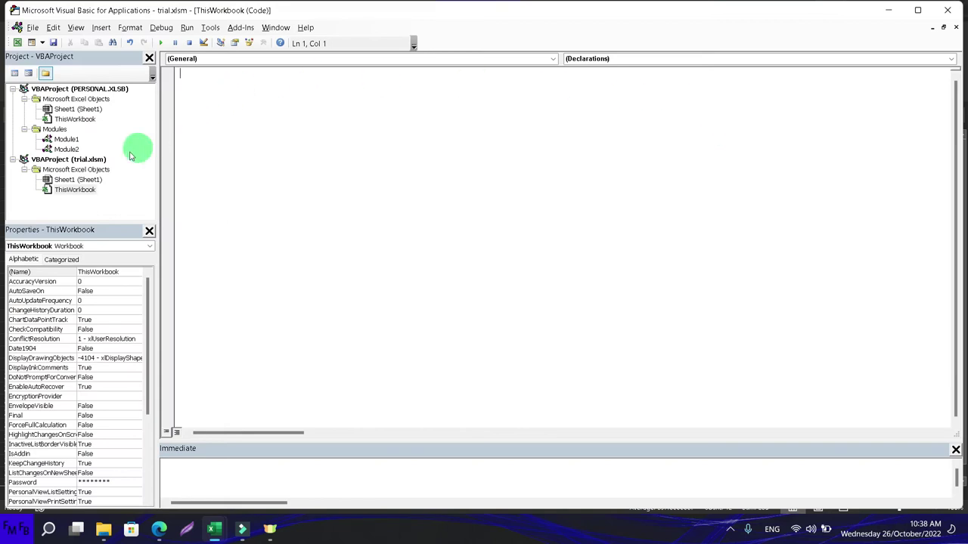
# - Browse the Module1, Sheet1 and ThisWorkbook code windows in the project tree
pyautogui.doubleClick(66, 139)
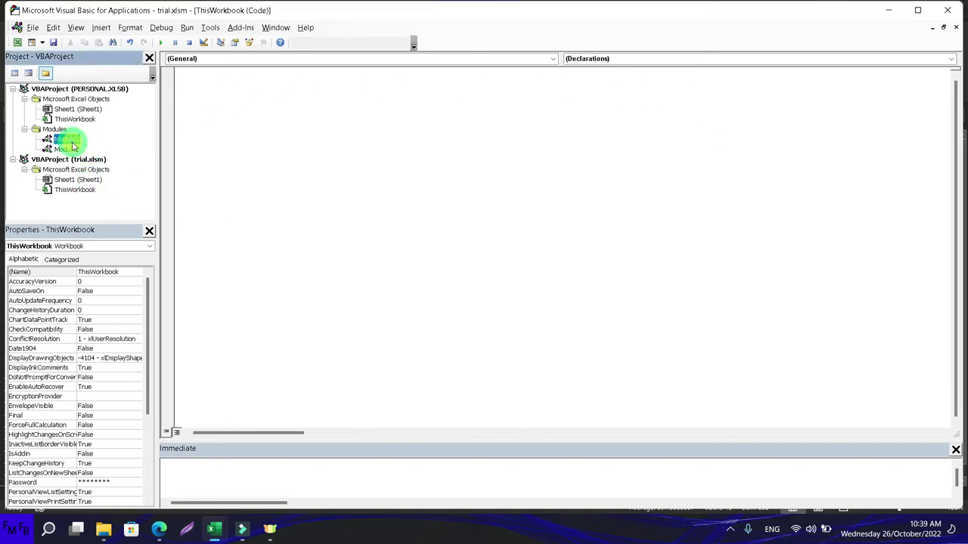
pyautogui.doubleClick(76, 180)
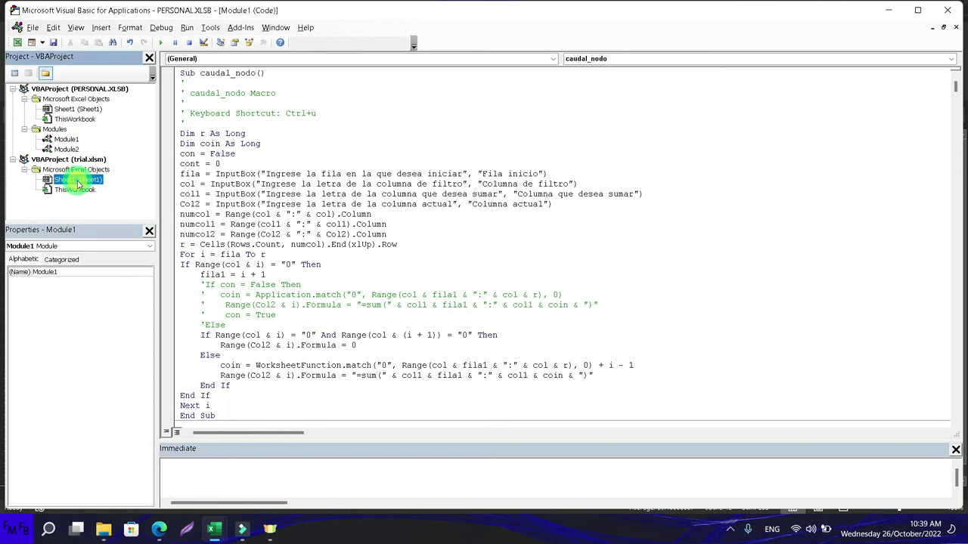
pyautogui.doubleClick(74, 190)
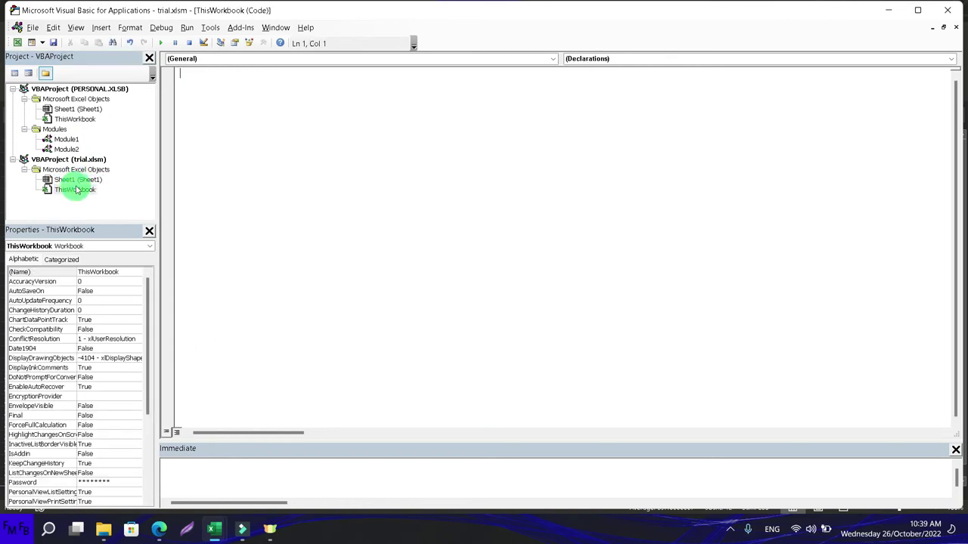
pyautogui.doubleClick(77, 159)
# - Copy the ClearToMatchStyle and ChartStyle = 209 lines from the chartstyle macro in PERSONAL.XLSB Module2
pyautogui.click(75, 150)
pyautogui.doubleClick(76, 150)
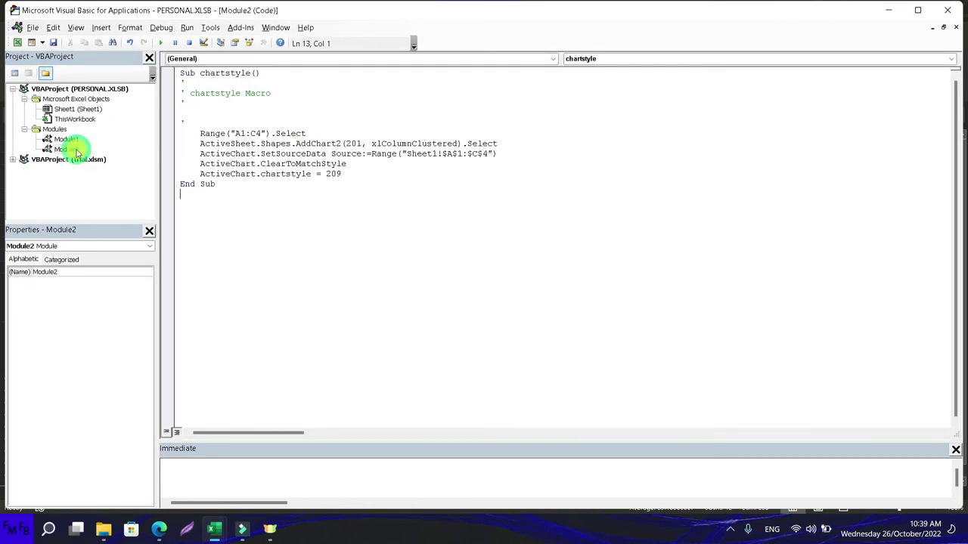
pyautogui.click(363, 175)
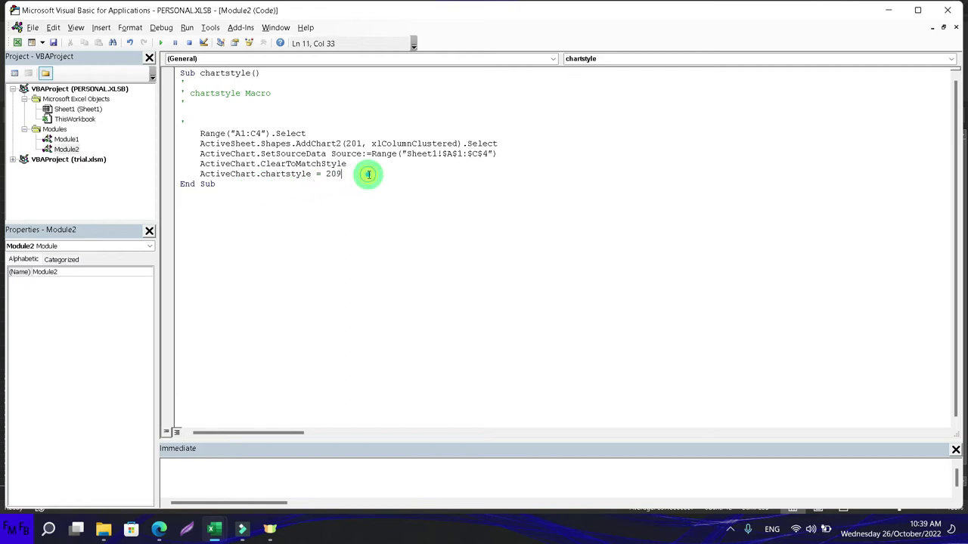
pyautogui.hotkey('shift', 'Home')
pyautogui.hotkey('shift', 'Up')
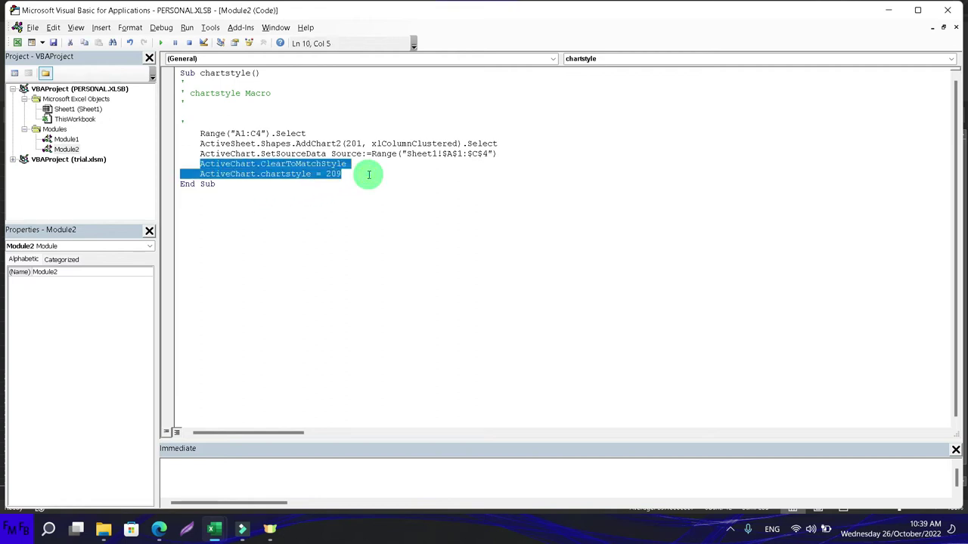
# - Reopen trial.xlsm's ThisWorkbook code window
pyautogui.click(47, 161)
pyautogui.doubleClick(49, 161)
pyautogui.doubleClick(68, 190)
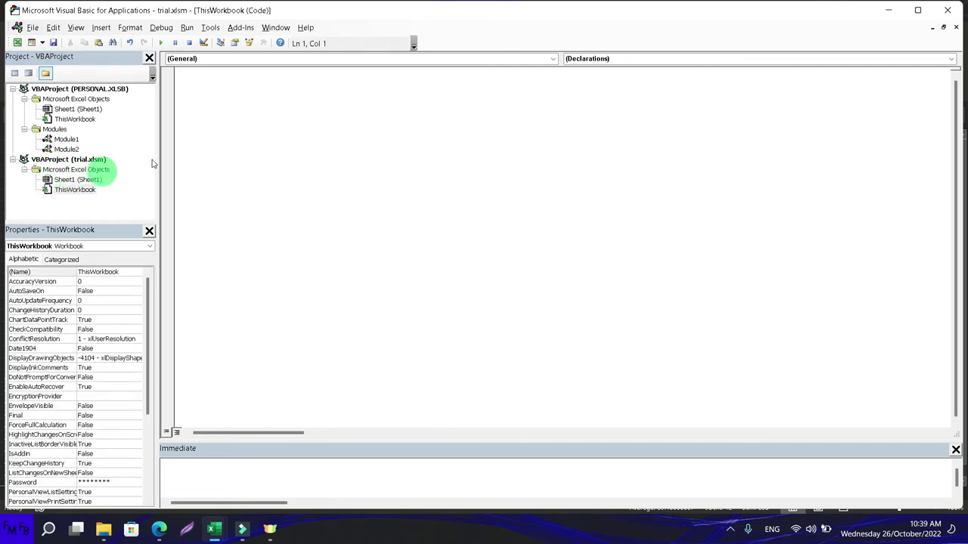
# - Create a Workbook_NewChart event handler in ThisWorkbook
pyautogui.click(552, 59)
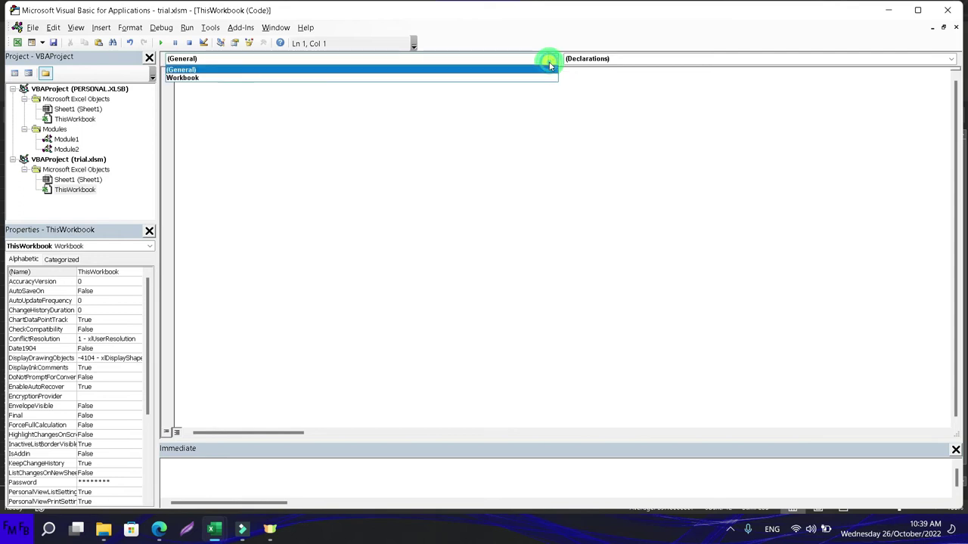
pyautogui.click(546, 76)
pyautogui.click(659, 61)
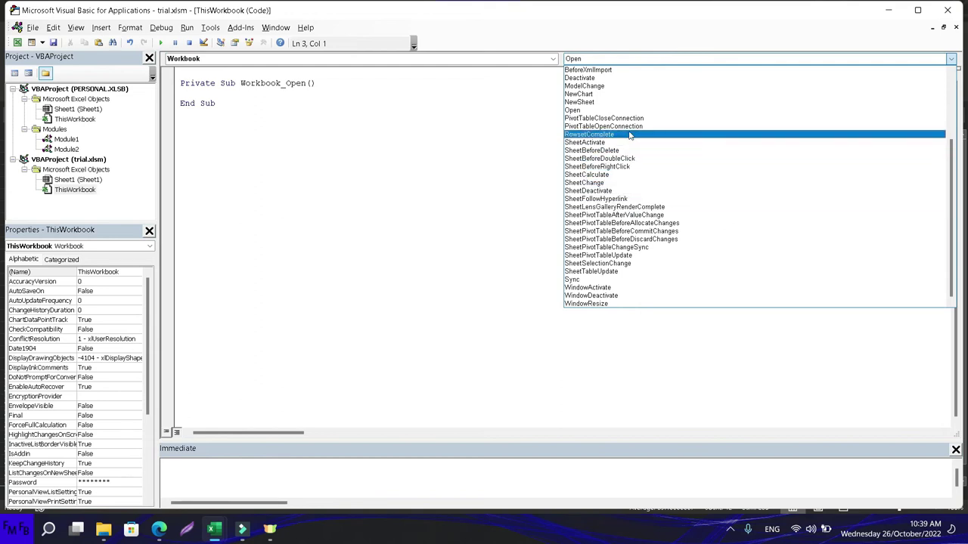
pyautogui.click(620, 94)
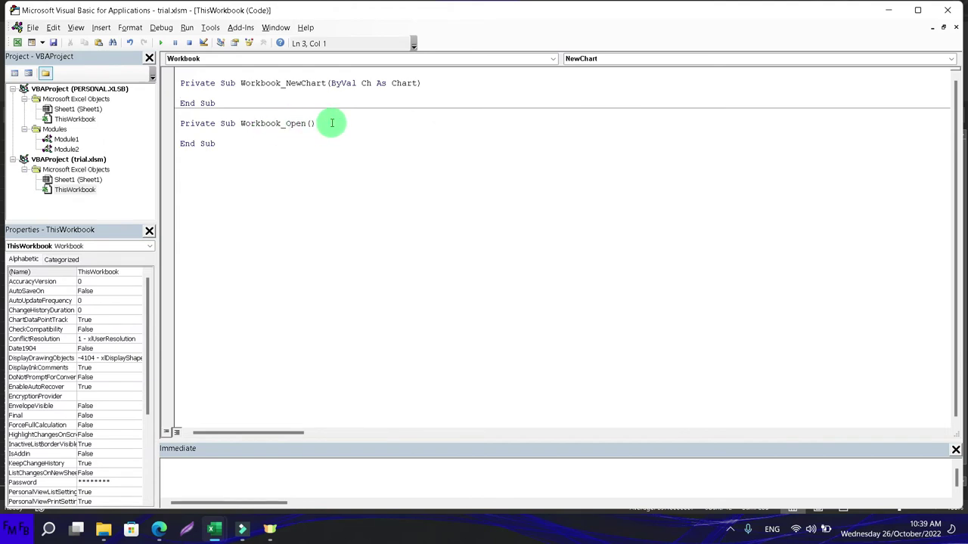
# - Paste the two chart-style lines into the handler, changing ActiveChart to Ch on both
pyautogui.write('ActiveChart.ClearToMatchStyle     ActiveChart.ChartStyle = 209')
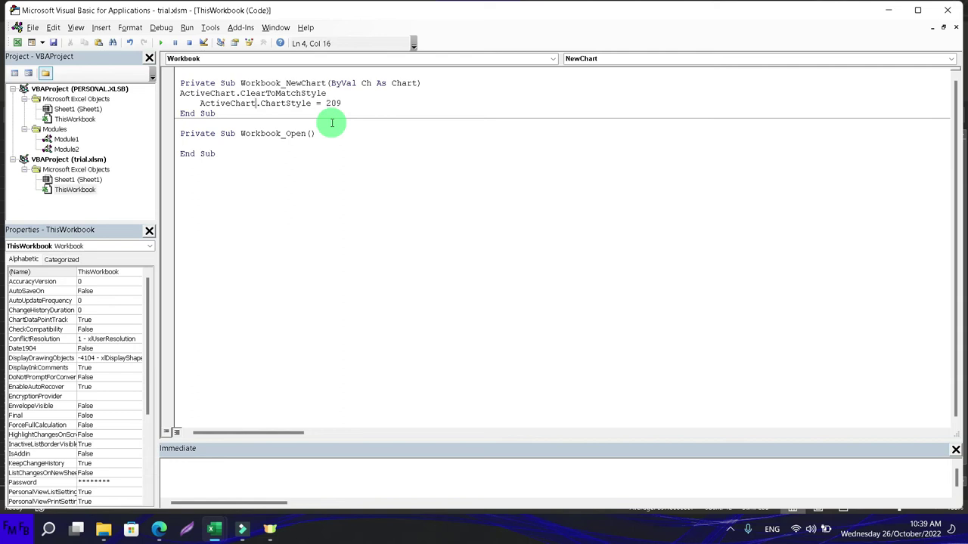
pyautogui.hotkey('ctrl', 'shift', 'Left')
pyautogui.write('ch')
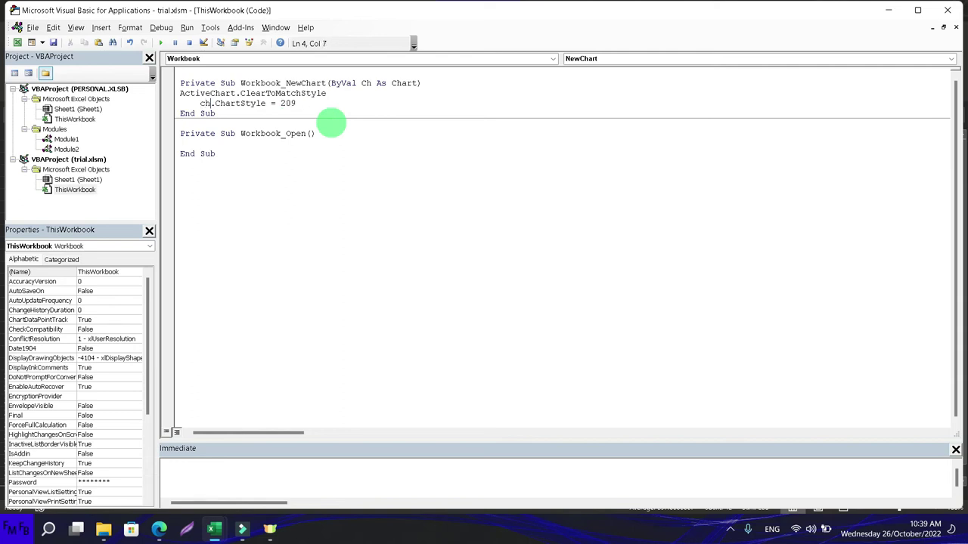
pyautogui.press('BackSpace')
pyautogui.press('BackSpace')
pyautogui.write('Ch')
pyautogui.hotkey('ctrl', 'shift', 'Left')
pyautogui.hotkey('ctrl', 'c')
pyautogui.press('Up')
pyautogui.hotkey('ctrl', 'shift', 'Left')
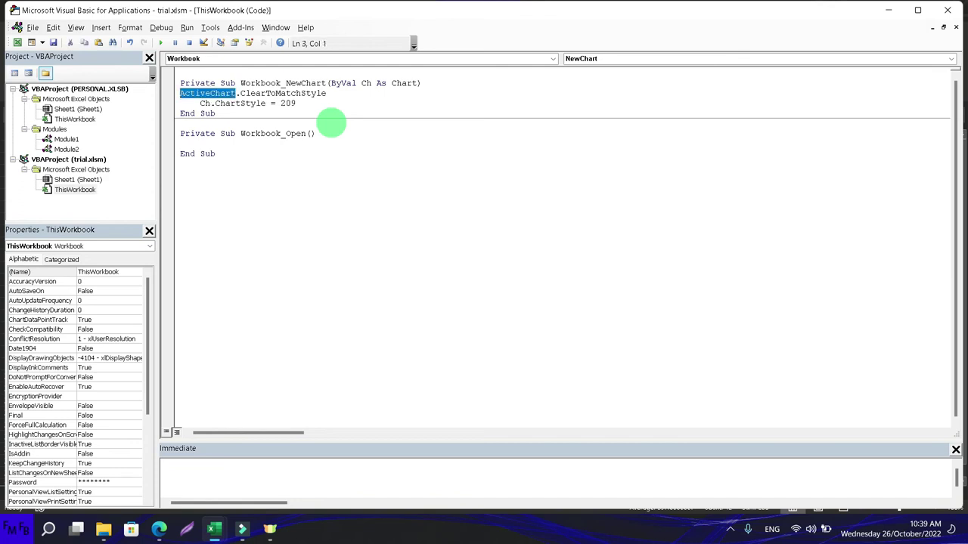
pyautogui.hotkey('ctrl', 'v')
pyautogui.press('BackSpace')
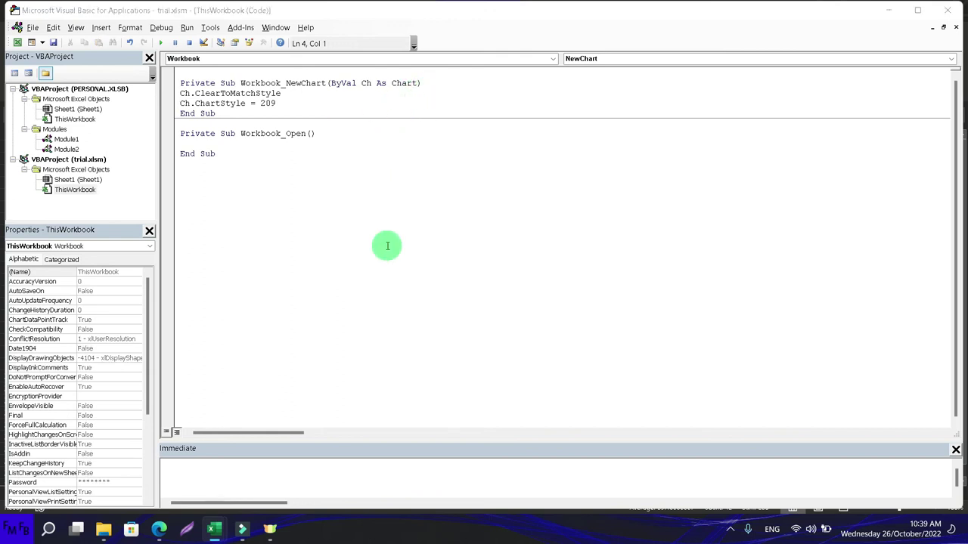
pyautogui.hotkey('alt', 'Tab')
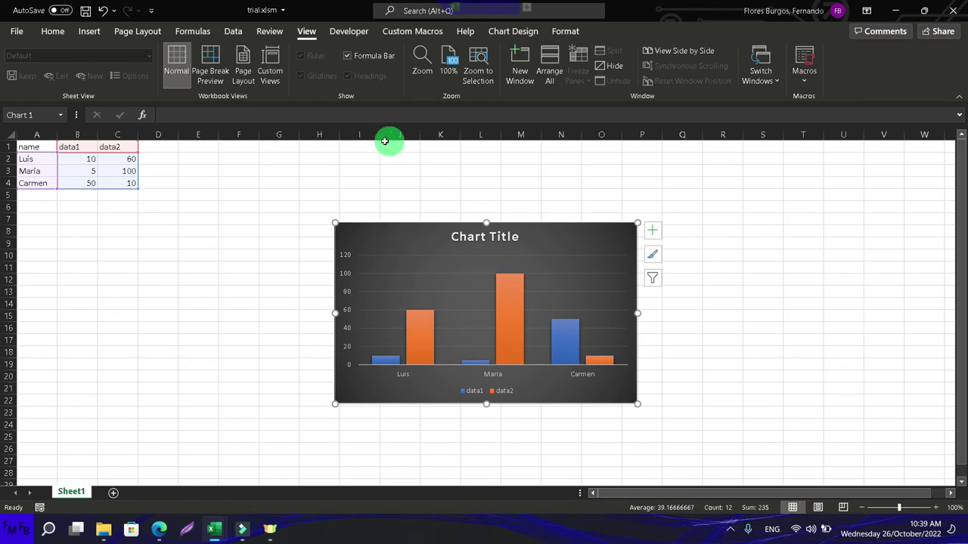
# - Change the chart to a 2-D pie chart titled data1
pyautogui.click(102, 34)
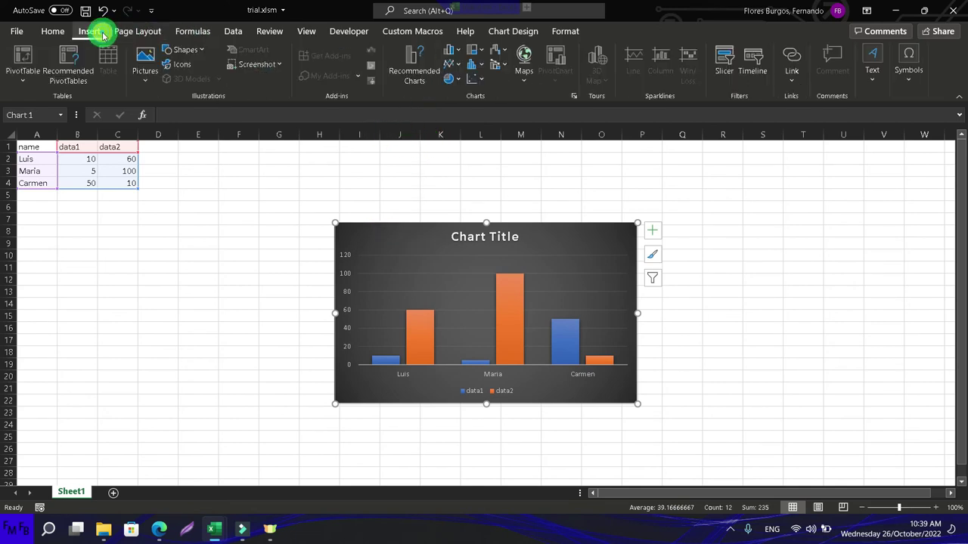
pyautogui.click(452, 79)
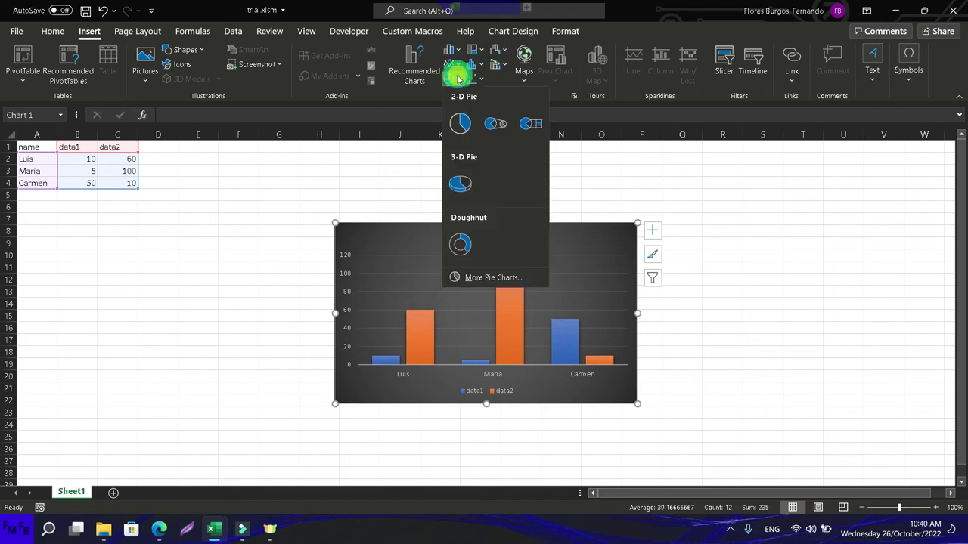
pyautogui.click(462, 126)
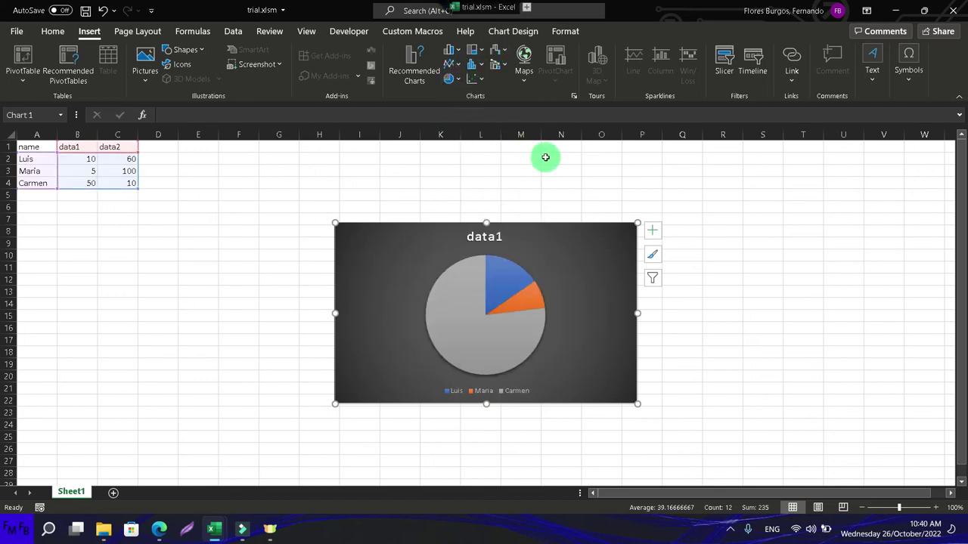
# - Move the pie chart to around columns J–Q and select the table A1:C4
pyautogui.moveTo(588, 236)
pyautogui.mouseDown()
pyautogui.moveTo(274, 242)
pyautogui.moveTo(639, 234)
pyautogui.mouseUp()
pyautogui.click(232, 212)
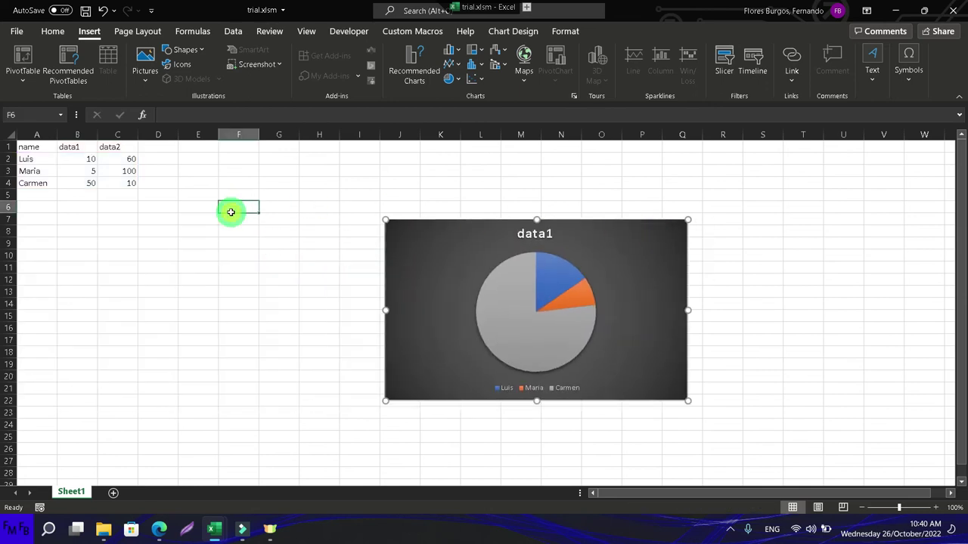
pyautogui.moveTo(34, 146); pyautogui.dragTo(113, 178)
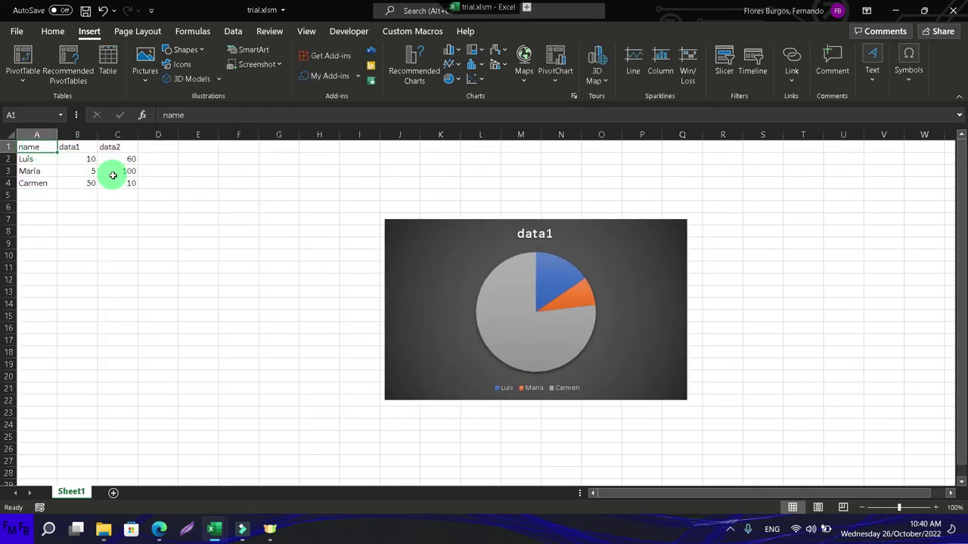
# - Insert a Treemap to test the handler, debug run-time error 445, and reset the code
pyautogui.click(479, 54)
pyautogui.click(483, 94)
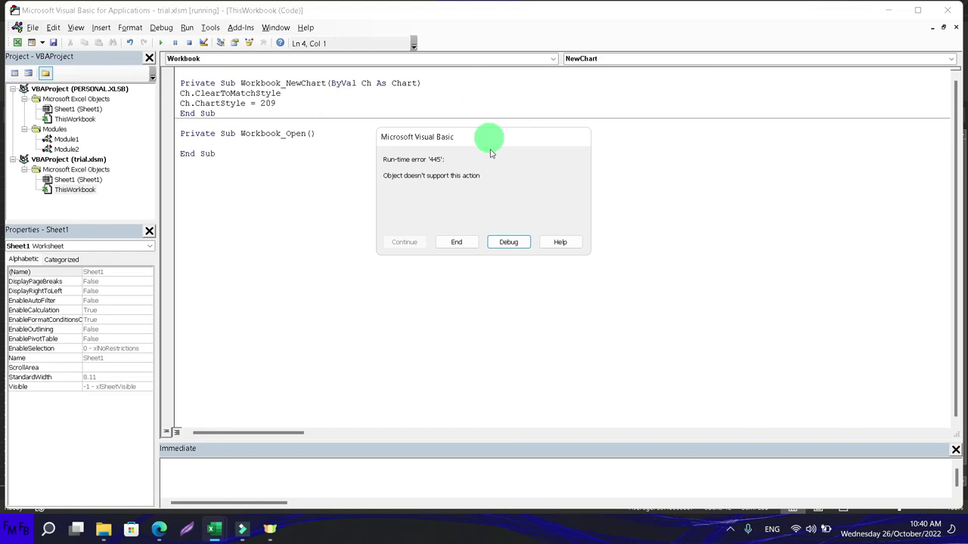
pyautogui.click(495, 241)
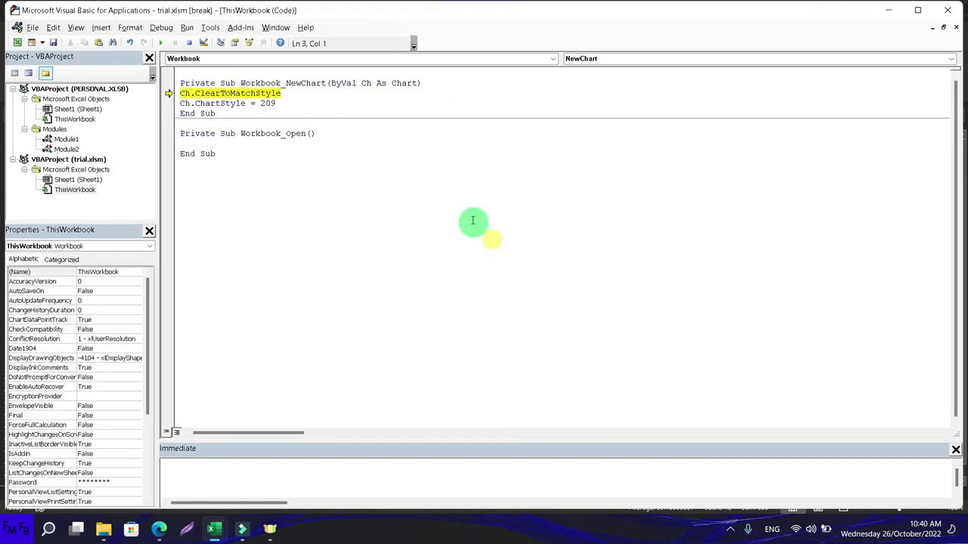
pyautogui.click(191, 43)
# - Delete the unstyled treemap and insert a 2-D line chart of A1:C4
pyautogui.hotkey('alt', 'F11')
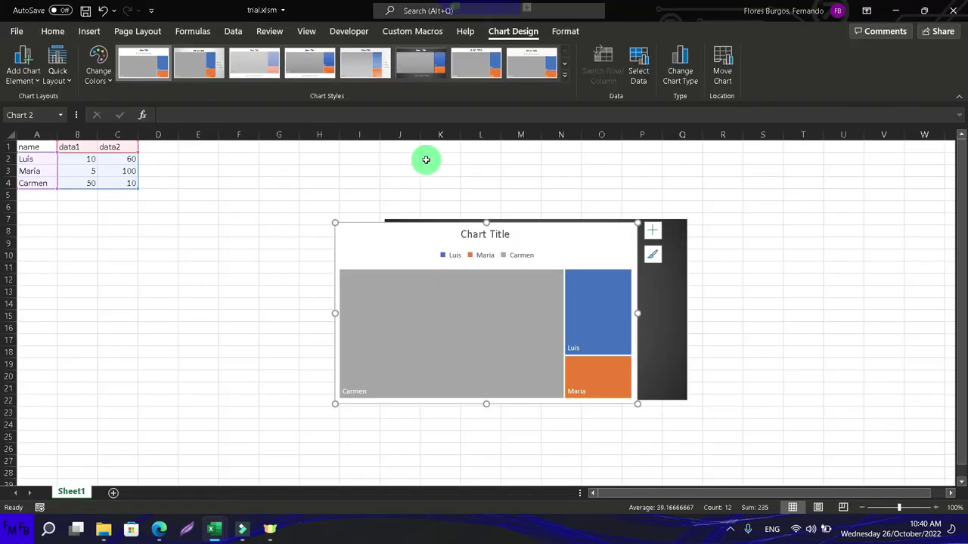
pyautogui.press('Delete')
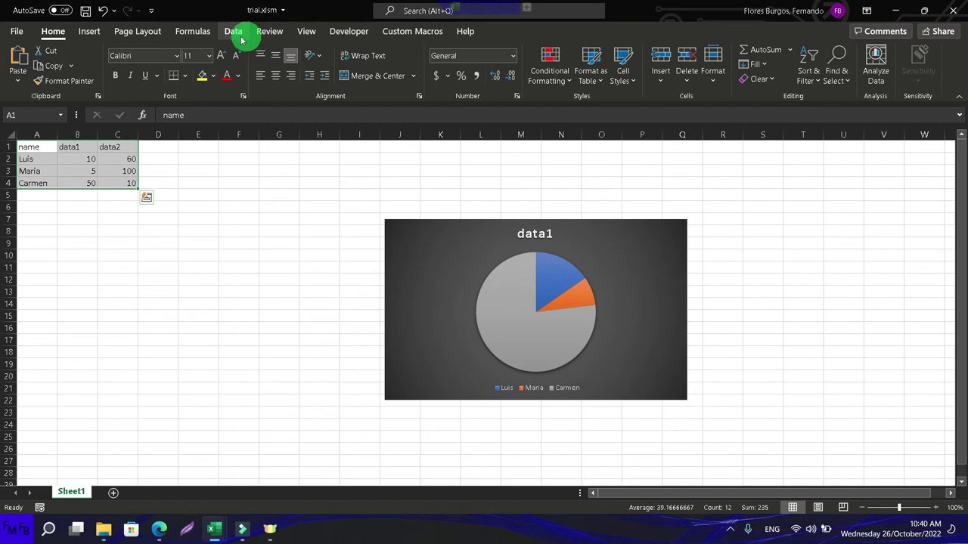
pyautogui.click(96, 38)
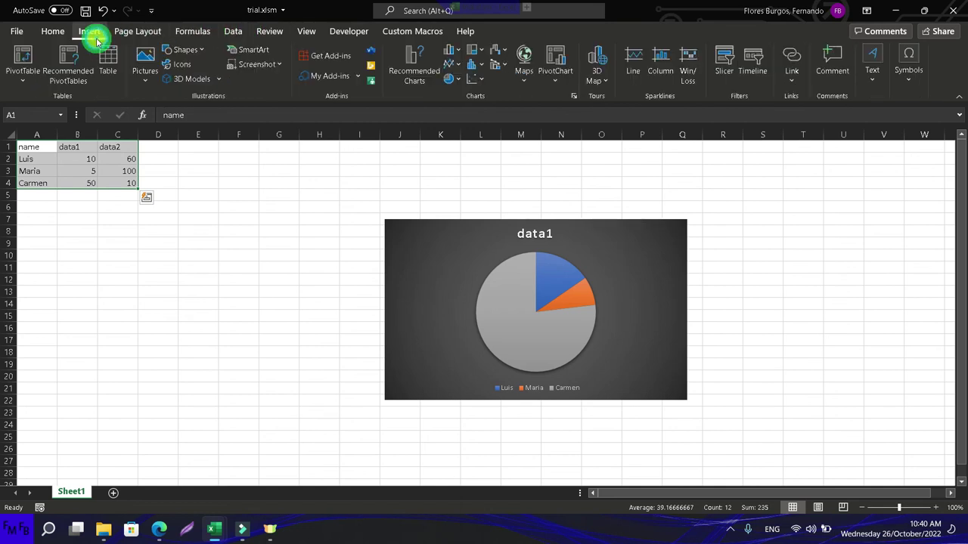
pyautogui.click(452, 64)
pyautogui.click(464, 110)
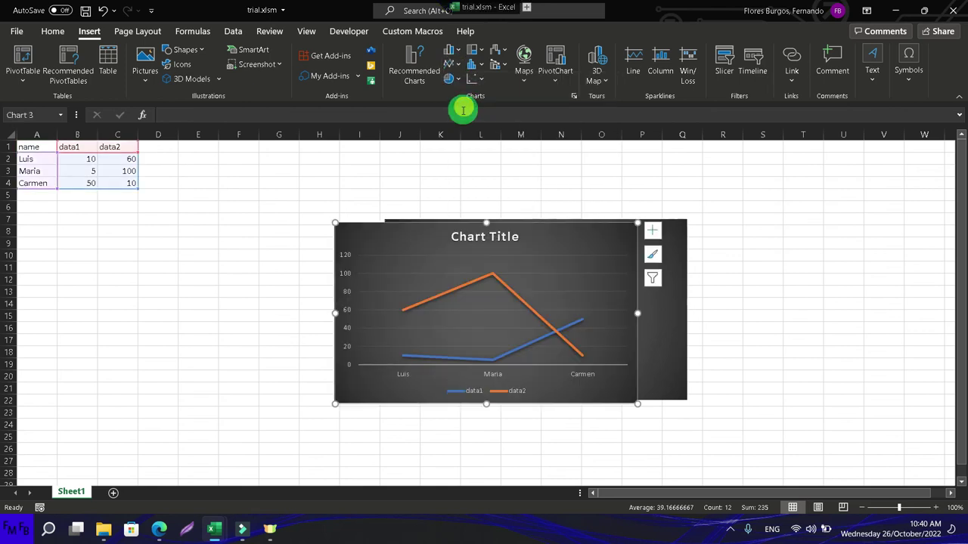